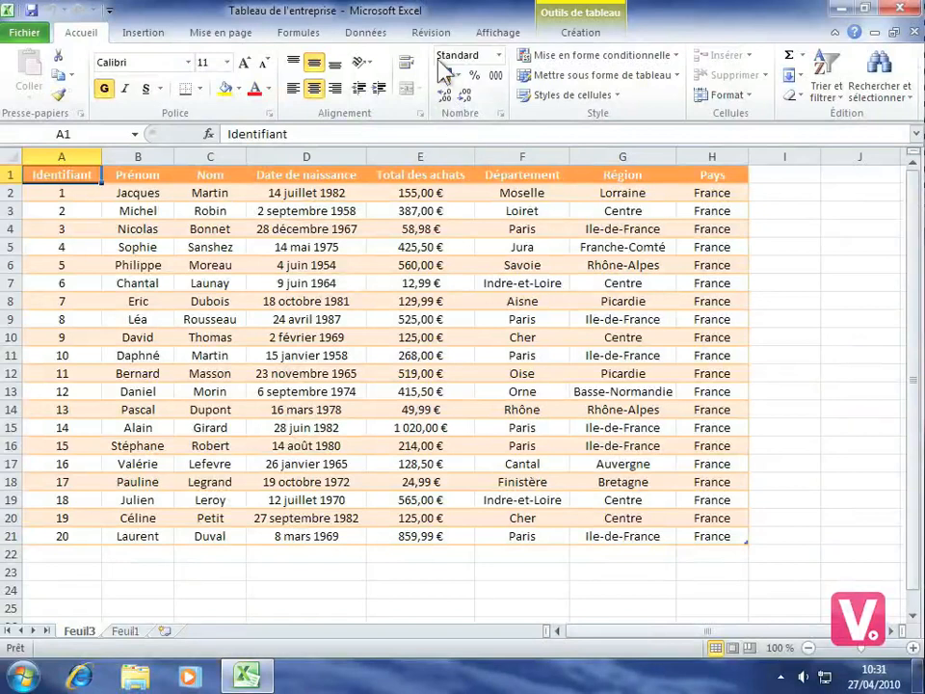
Protect the current sheet with a password, additionally allowing users to insert rows ("Insérer des lignes"), and confirm the sheet password
{"action": "left_click", "coordinate": [429, 35]}
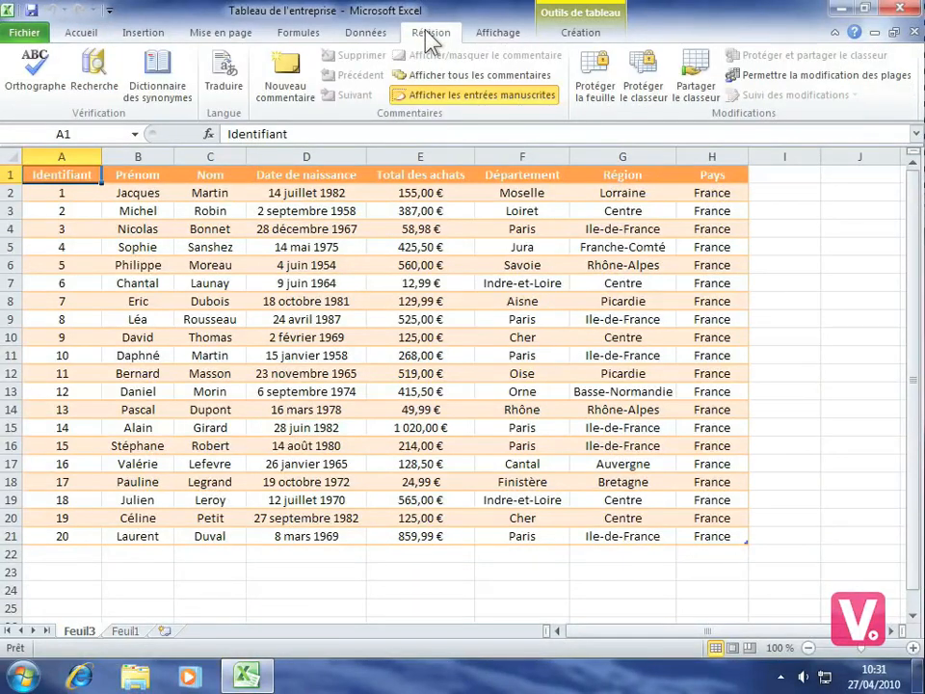
{"action": "left_click", "coordinate": [598, 88]}
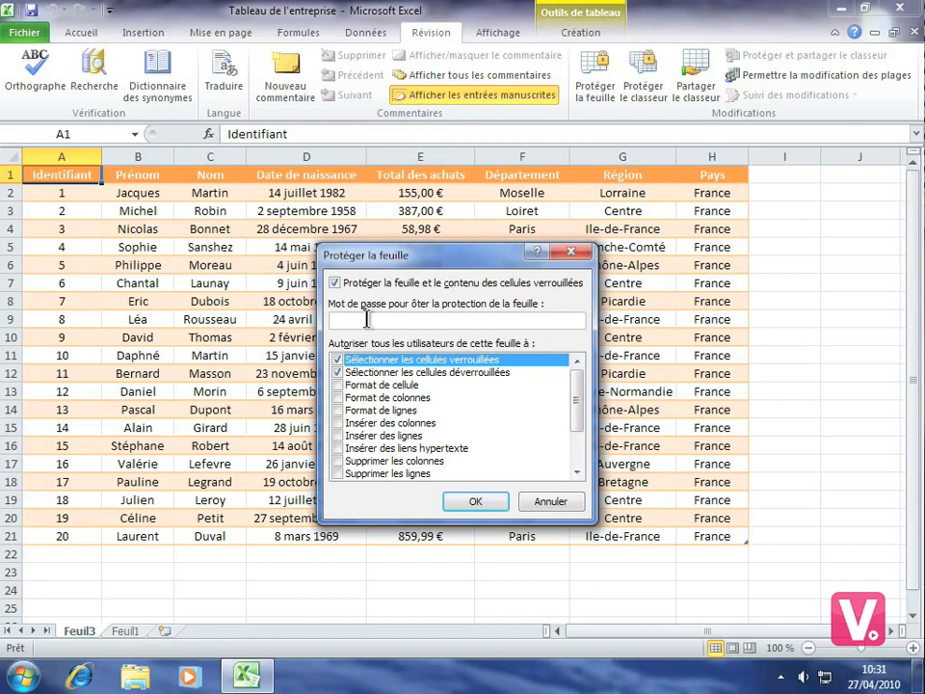
{"action": "type", "text": "********"}
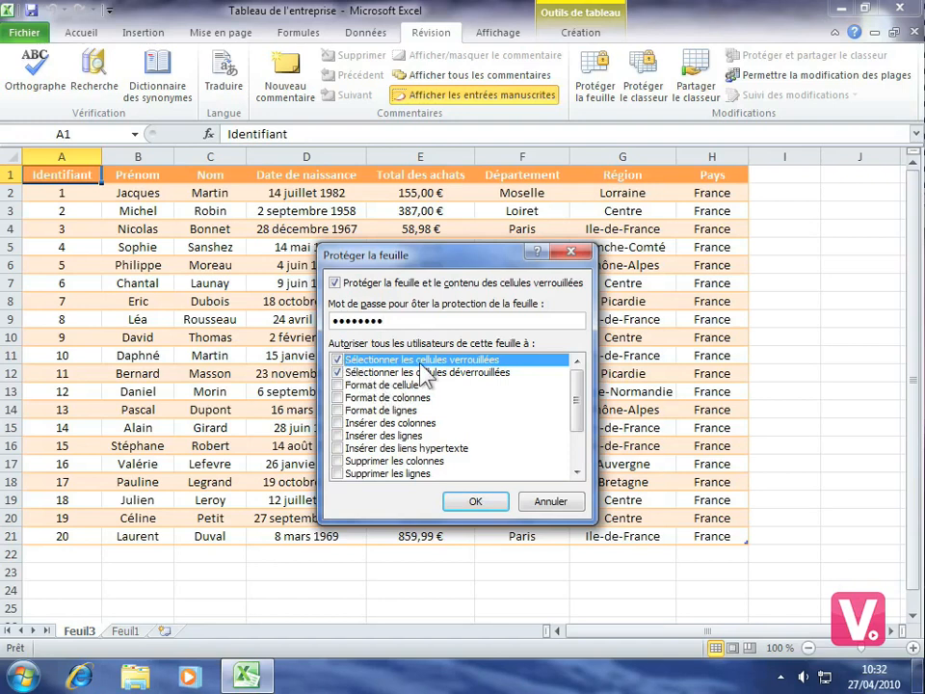
{"action": "left_click", "coordinate": [338, 435]}
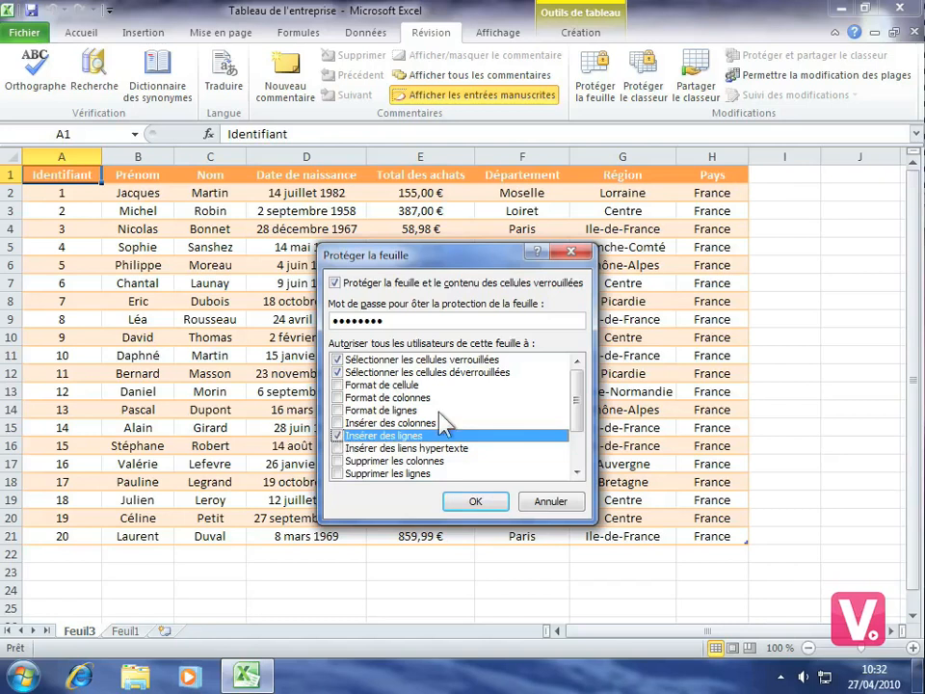
{"action": "left_click", "coordinate": [478, 502]}
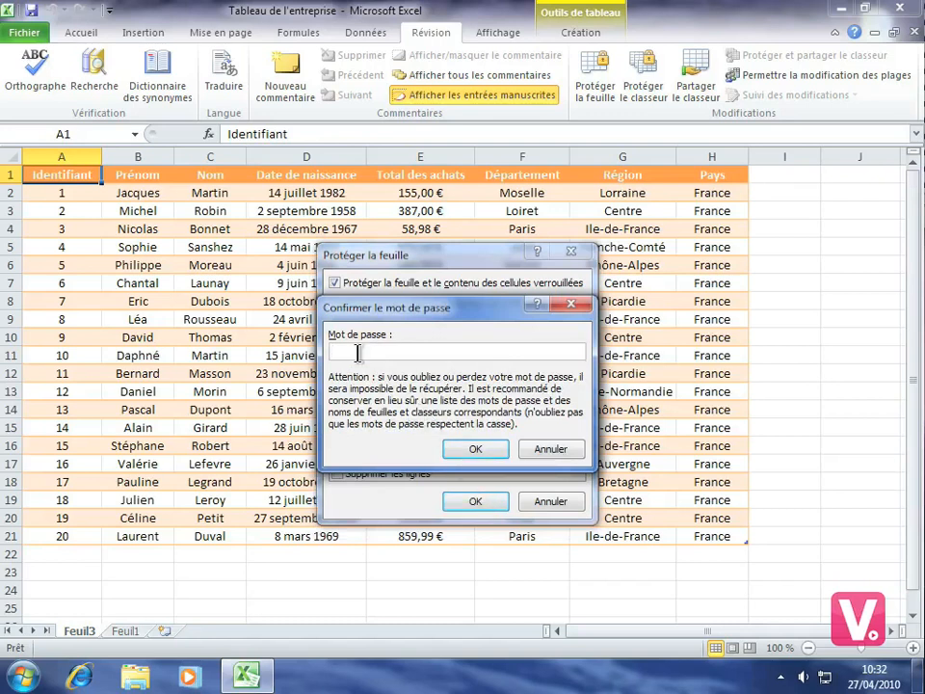
{"action": "type", "text": "********"}
{"action": "left_click", "coordinate": [476, 448]}
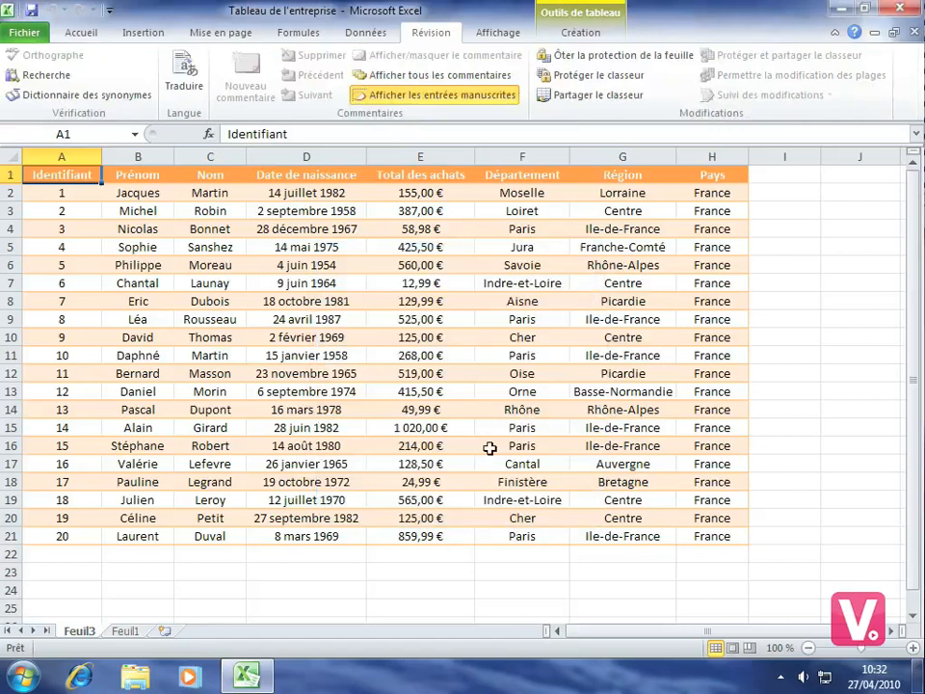
Try to edit a table cell on the protected sheet
{"action": "double_click", "coordinate": [471, 436]}
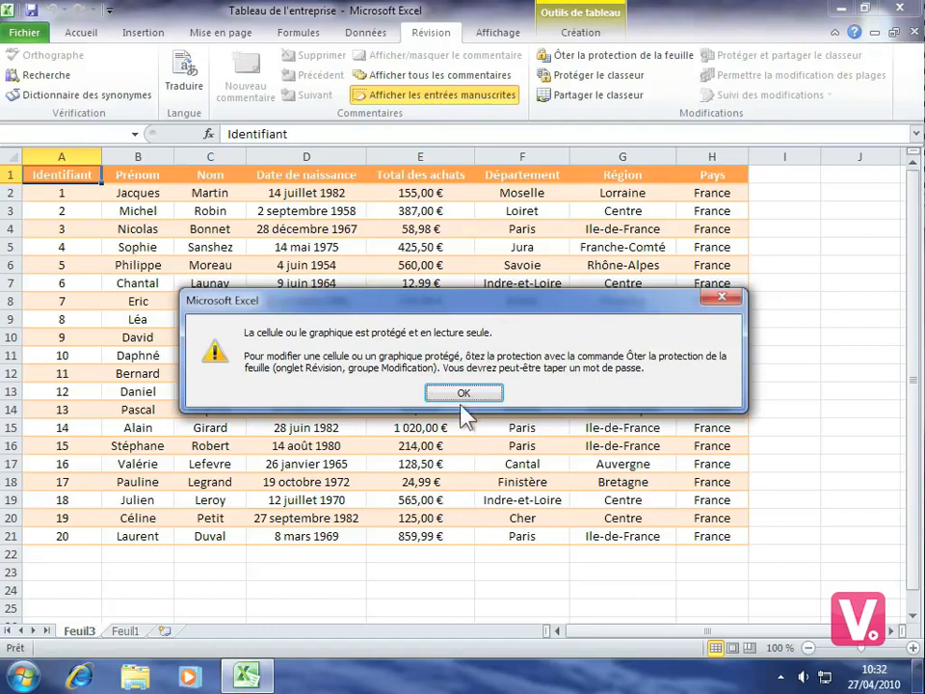
{"action": "left_click", "coordinate": [463, 393]}
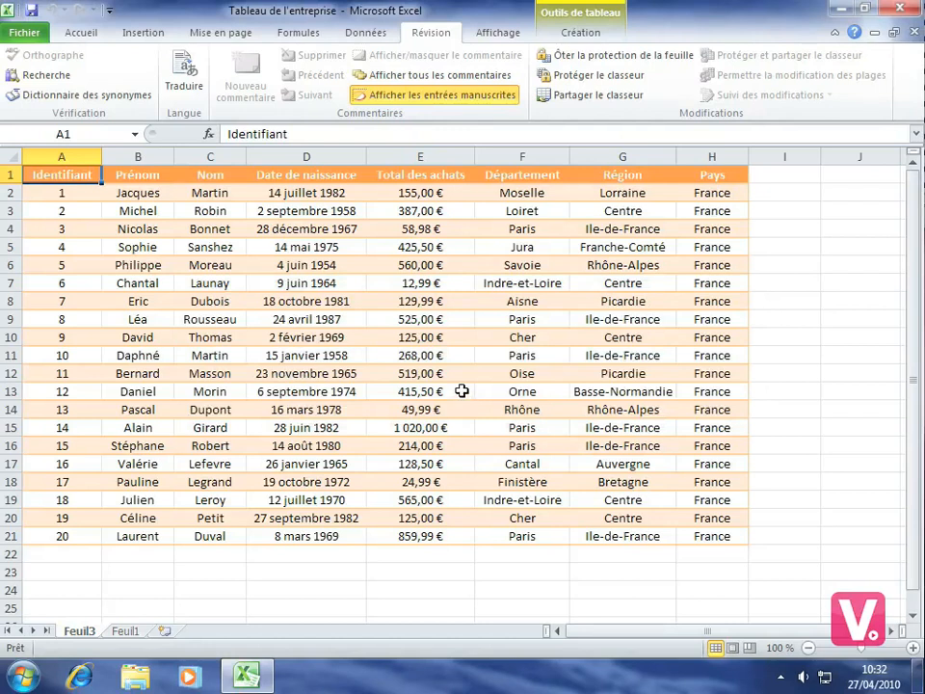
Insert an empty row above row 15 of the protected sheet and select cell A15
{"action": "left_click", "coordinate": [82, 35]}
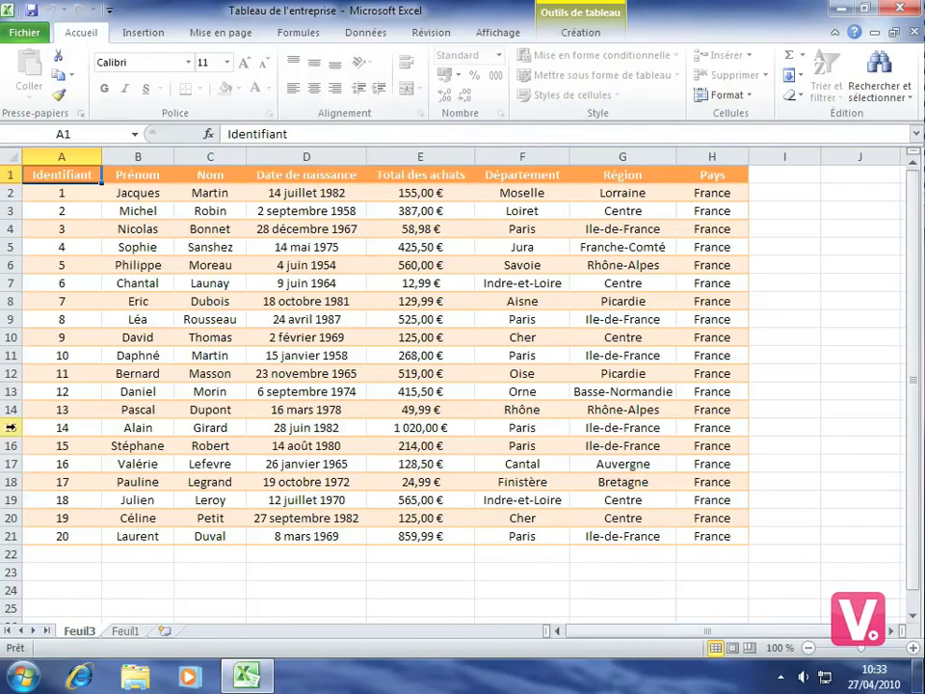
{"action": "right_click", "coordinate": [18, 428]}
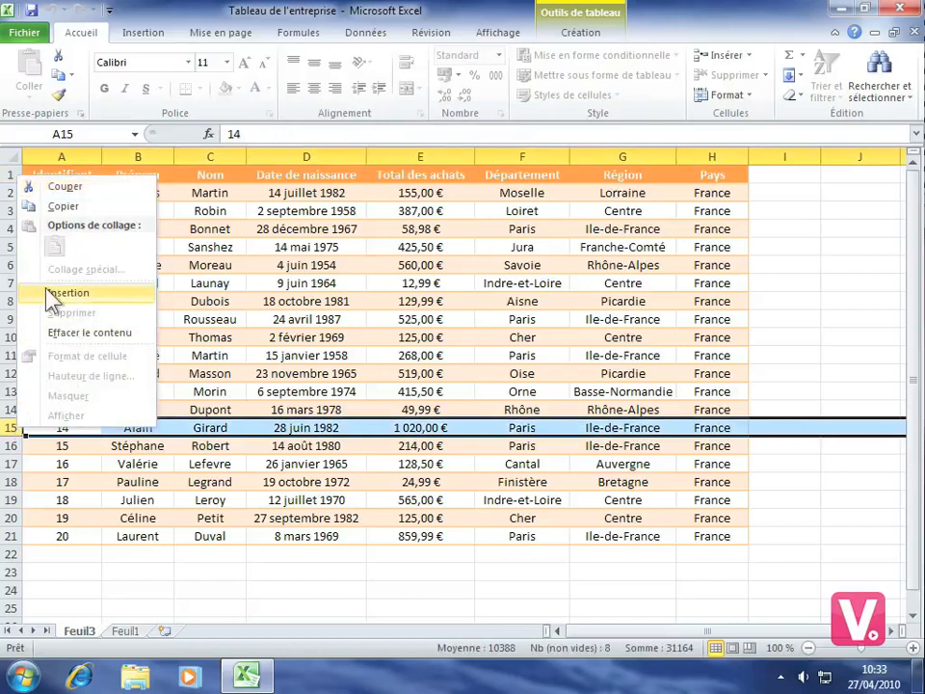
{"action": "left_click", "coordinate": [97, 294]}
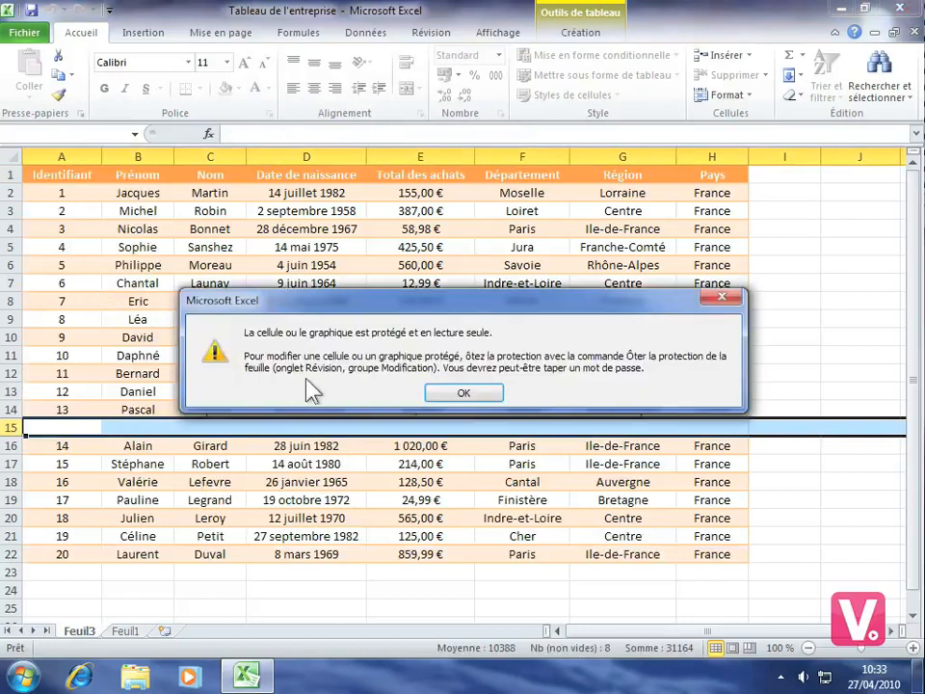
{"action": "left_click", "coordinate": [468, 394]}
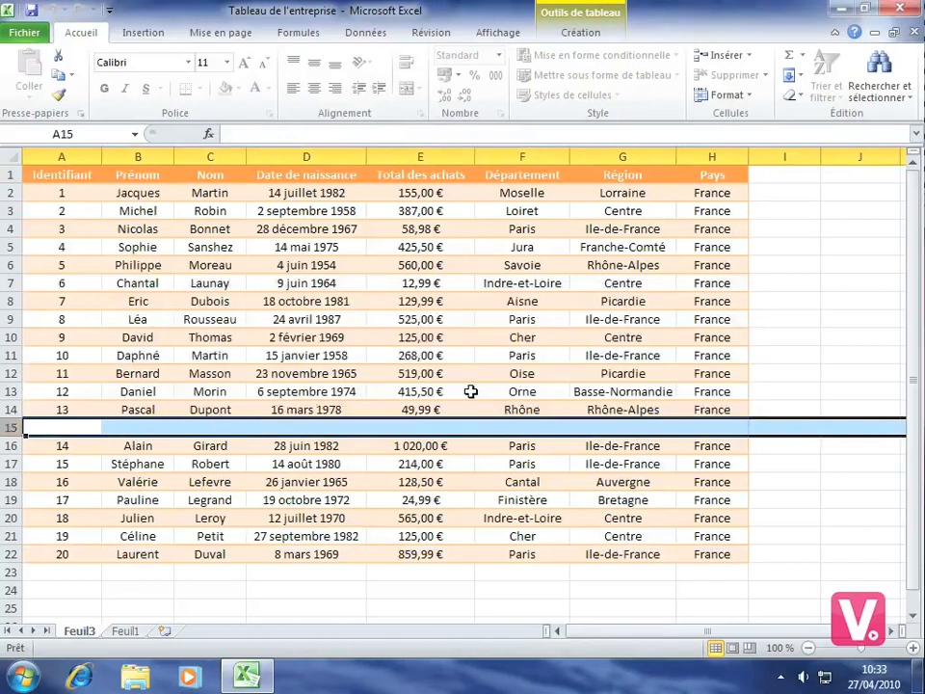
{"action": "left_click", "coordinate": [86, 433]}
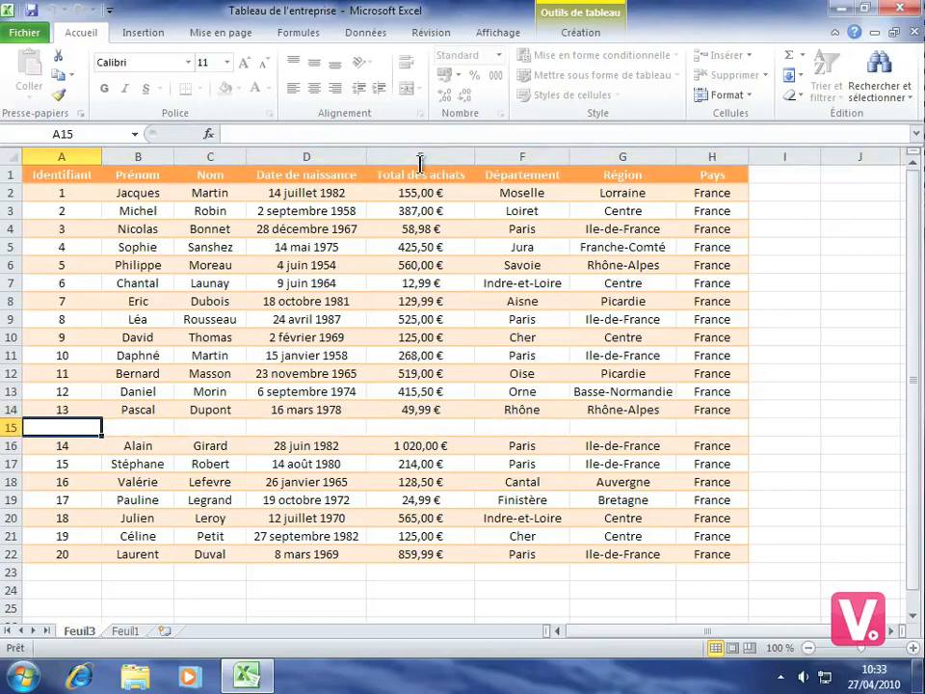
Try to remove the sheet protection using a wrong sheet password
{"action": "left_click", "coordinate": [433, 34]}
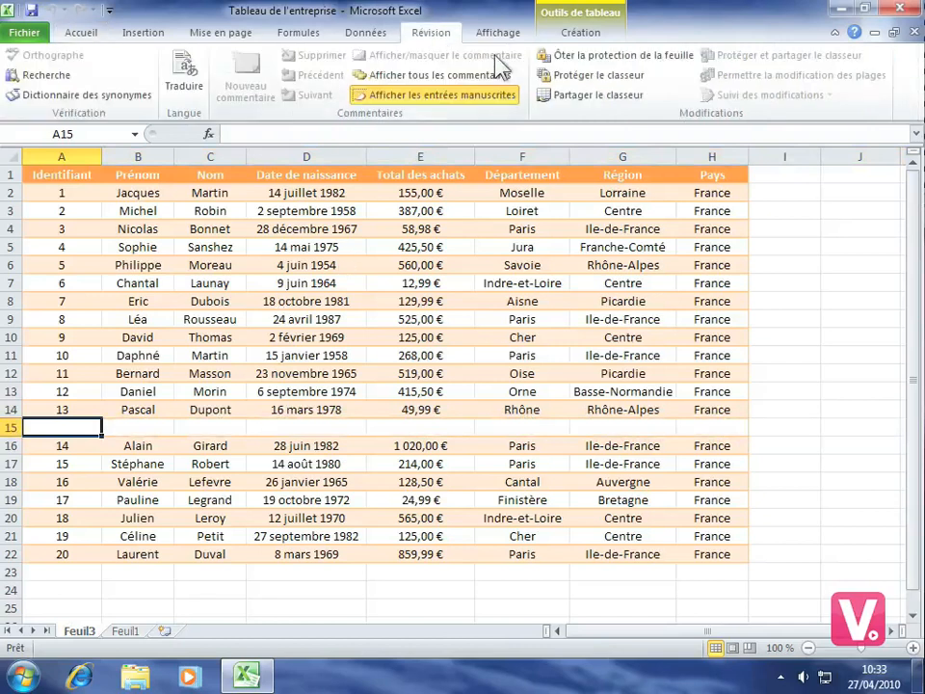
{"action": "left_click", "coordinate": [631, 55]}
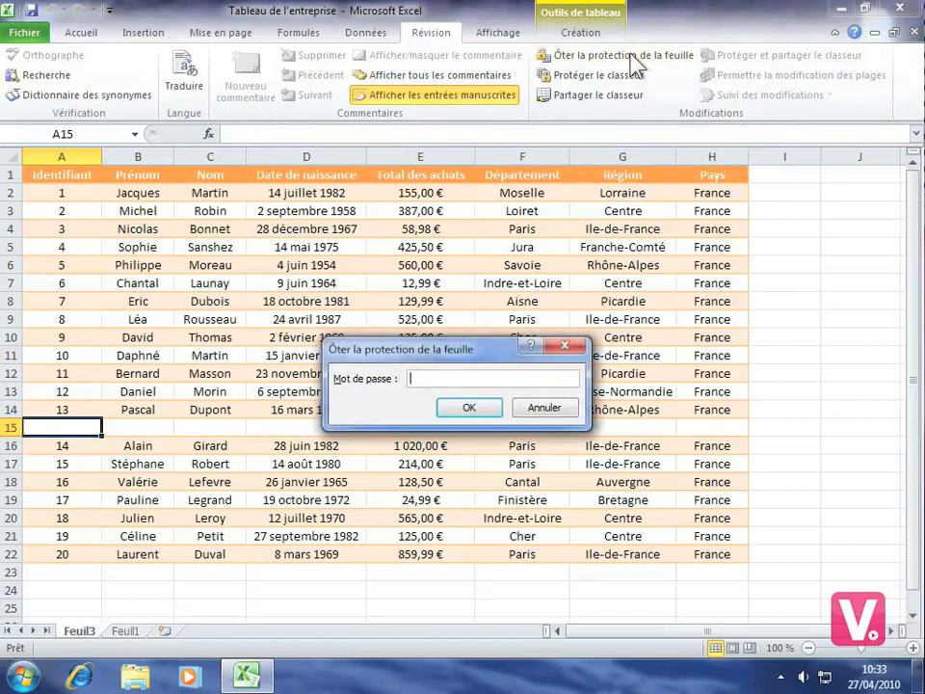
{"action": "type", "text": "123456789"}
{"action": "left_click", "coordinate": [471, 408]}
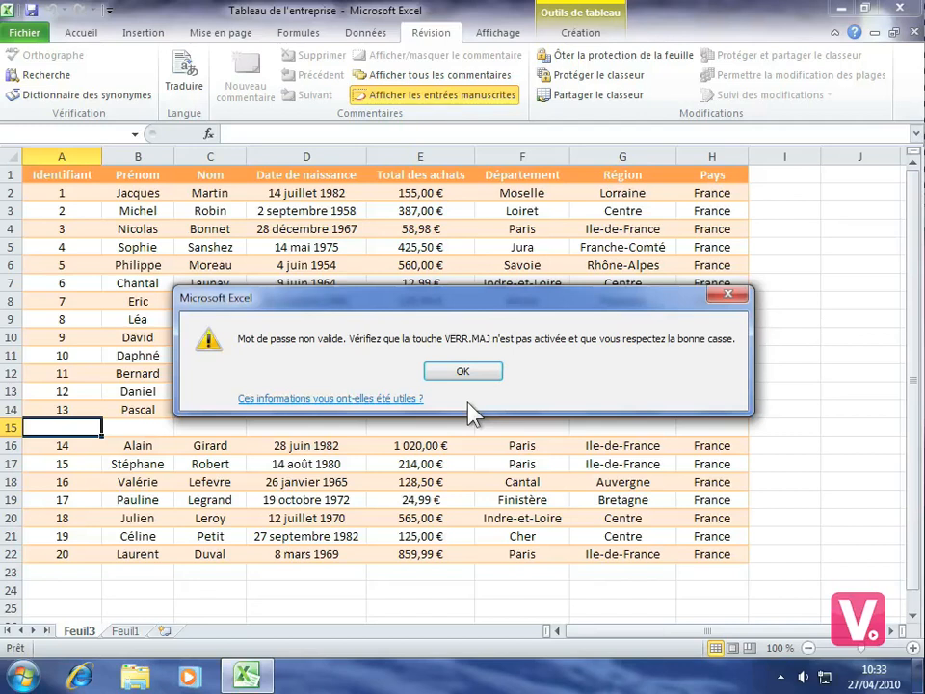
{"action": "left_click", "coordinate": [462, 371]}
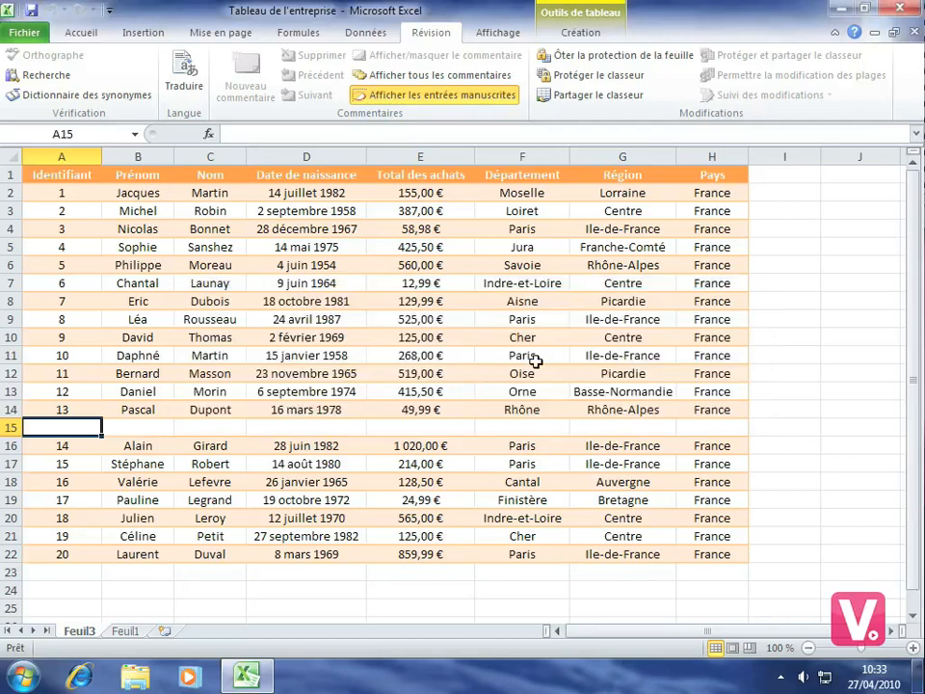
Remove the sheet protection by entering the correct sheet password
{"action": "left_click", "coordinate": [616, 56]}
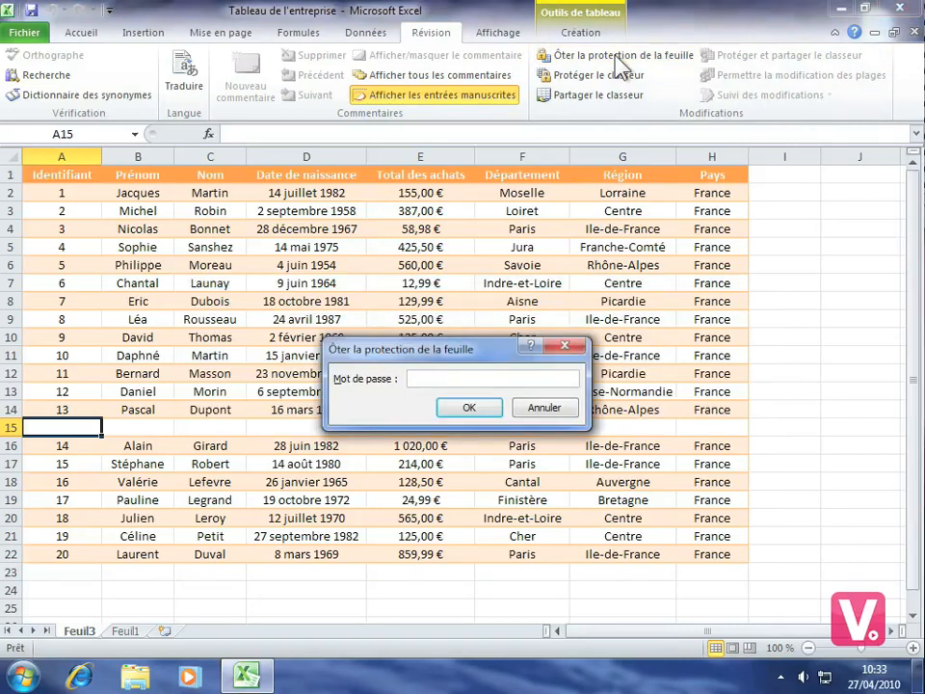
{"action": "type", "text": "••••••••"}
{"action": "left_click", "coordinate": [469, 406]}
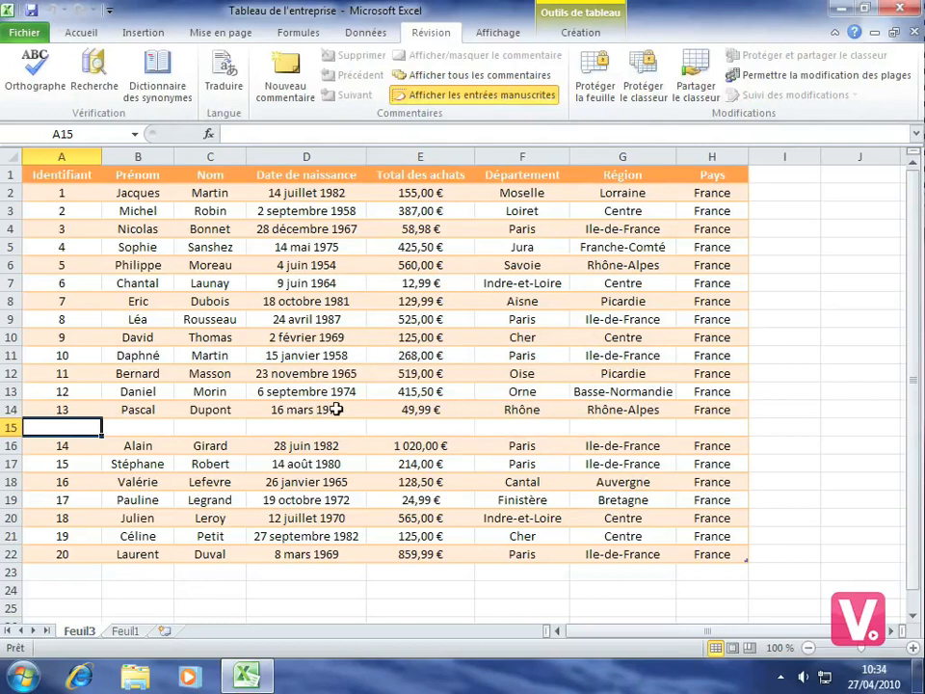
Clear the "Identifiant" header text in cell A1
{"action": "left_click", "coordinate": [60, 174]}
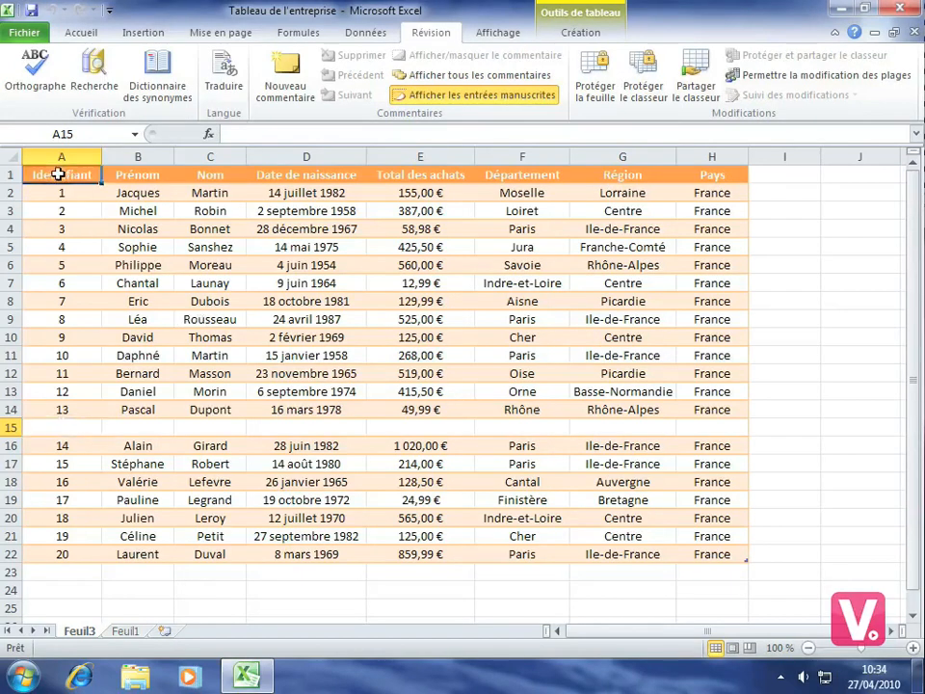
{"action": "key", "text": "BackSpace"}
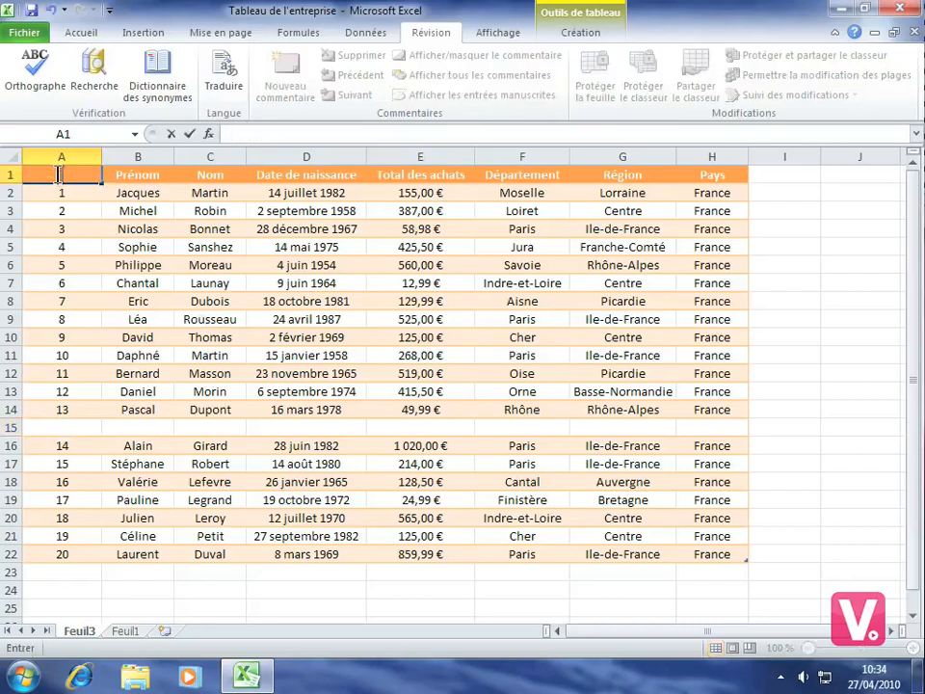
{"action": "key", "text": "Return"}
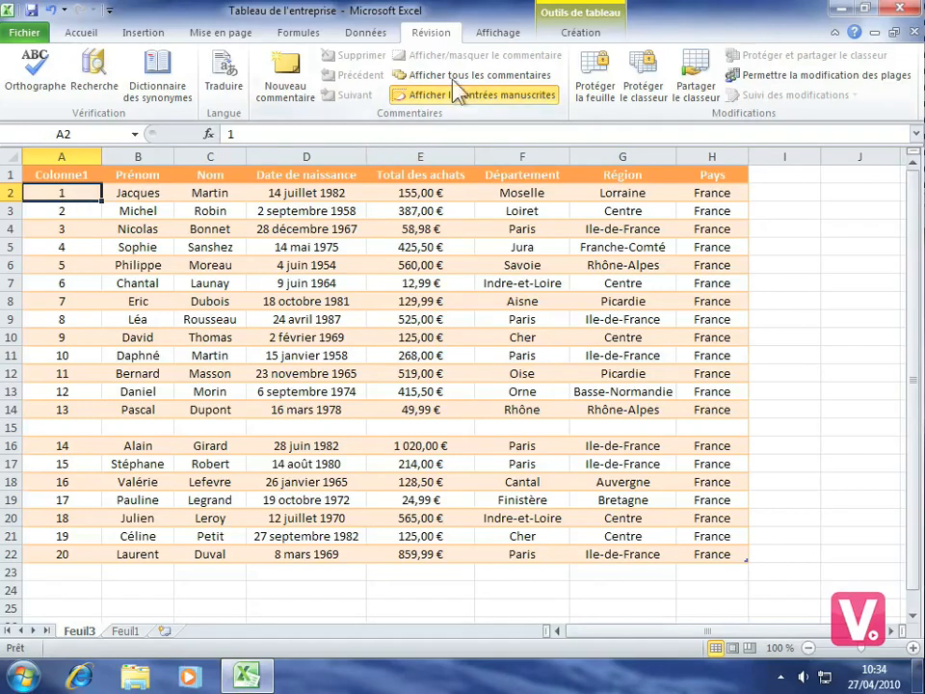
Protect the workbook with the Structure option and a password, and confirm the workbook password
{"action": "left_click", "coordinate": [651, 83]}
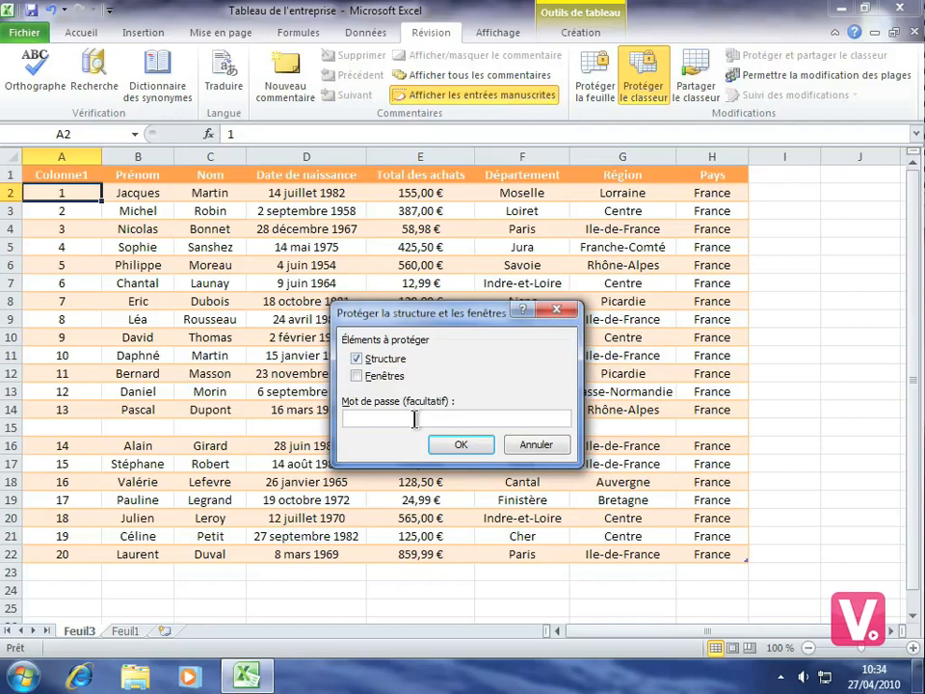
{"action": "type", "text": "••••••••"}
{"action": "left_click", "coordinate": [460, 448]}
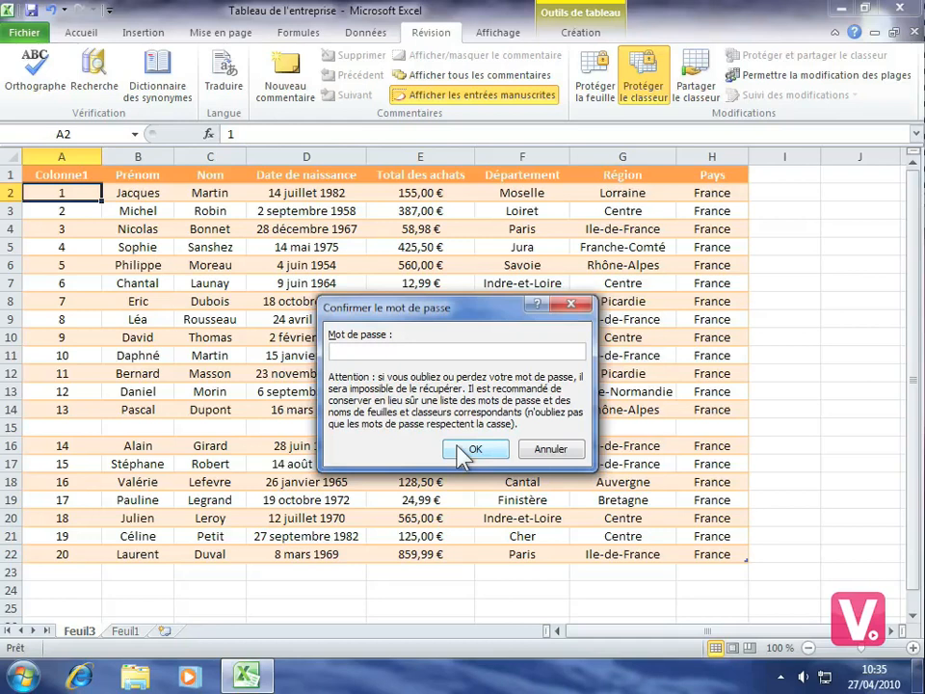
{"action": "type", "text": "••••••••"}
{"action": "left_click", "coordinate": [476, 449]}
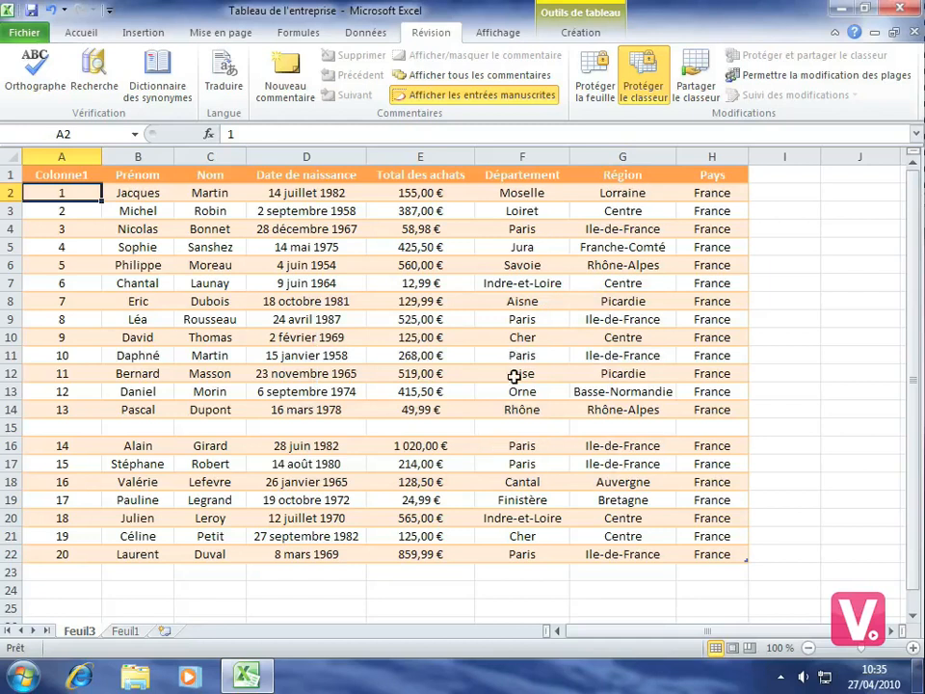
Select cell E9 and remove the workbook protection by entering the workbook password
{"action": "left_click", "coordinate": [403, 315]}
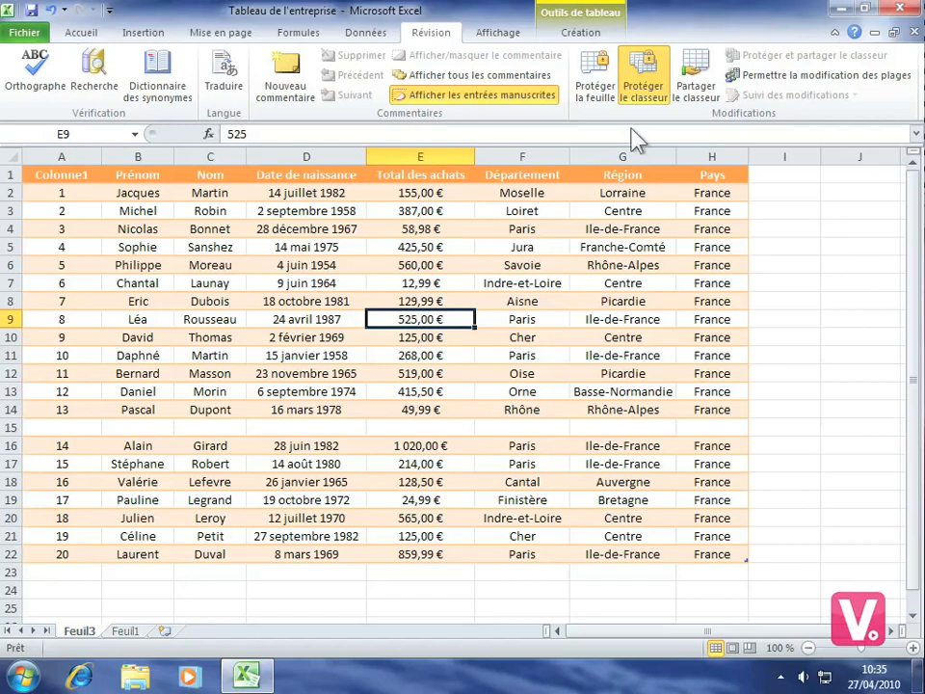
{"action": "left_click", "coordinate": [647, 102]}
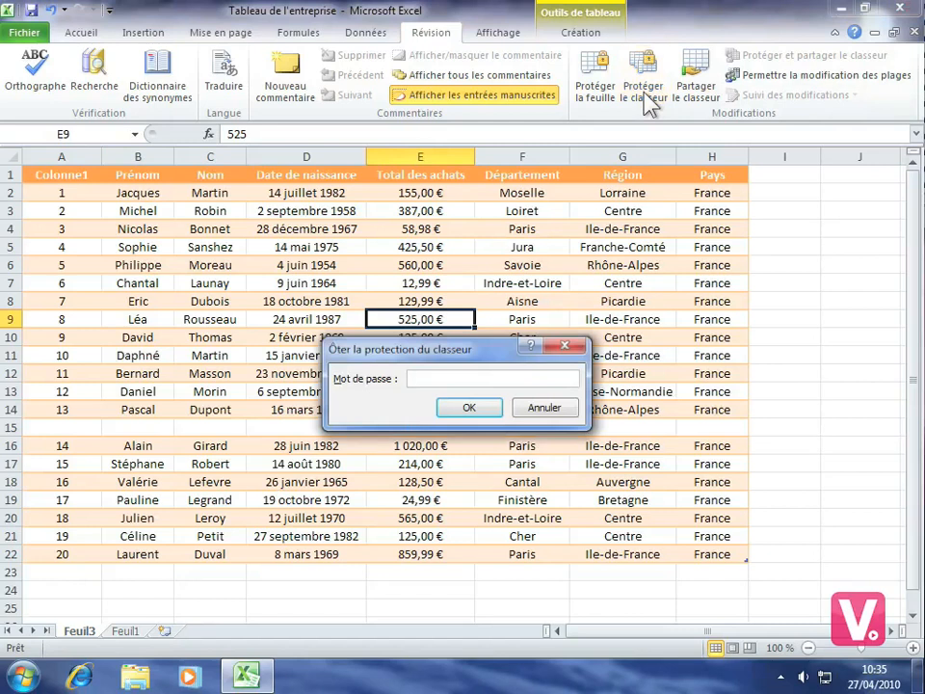
{"action": "type", "text": "12345678"}
{"action": "left_click", "coordinate": [468, 406]}
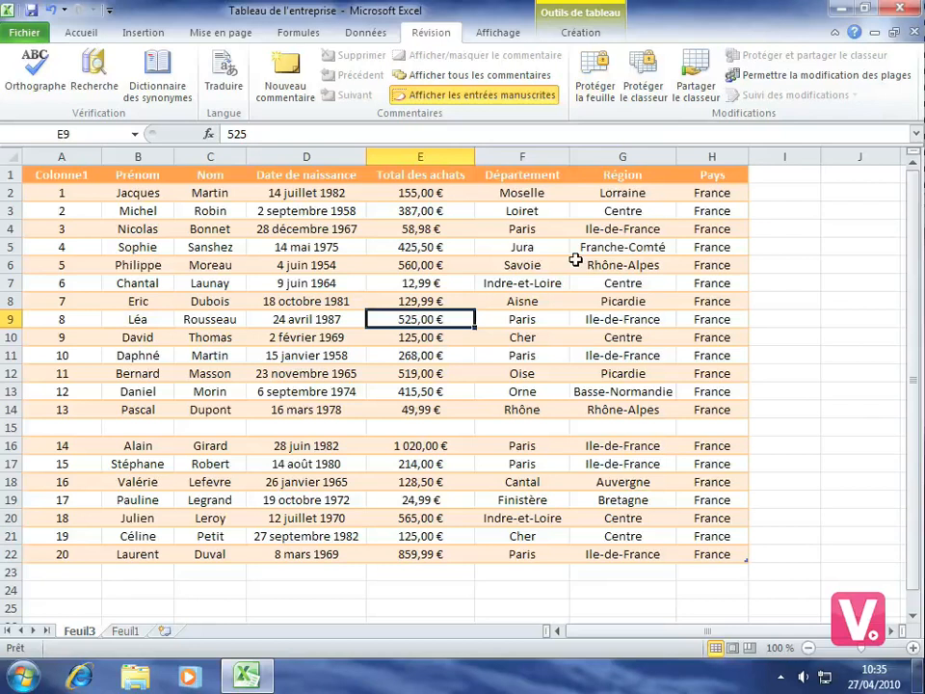
Examine the locked and hidden protection options in the cell format settings of F9
{"action": "right_click", "coordinate": [512, 322]}
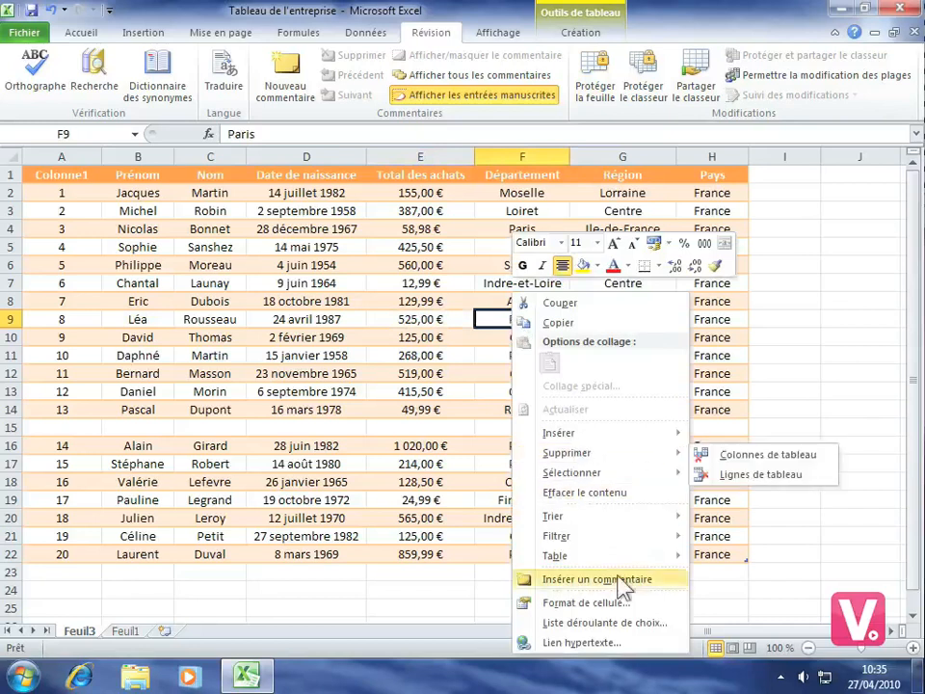
{"action": "left_click", "coordinate": [604, 604]}
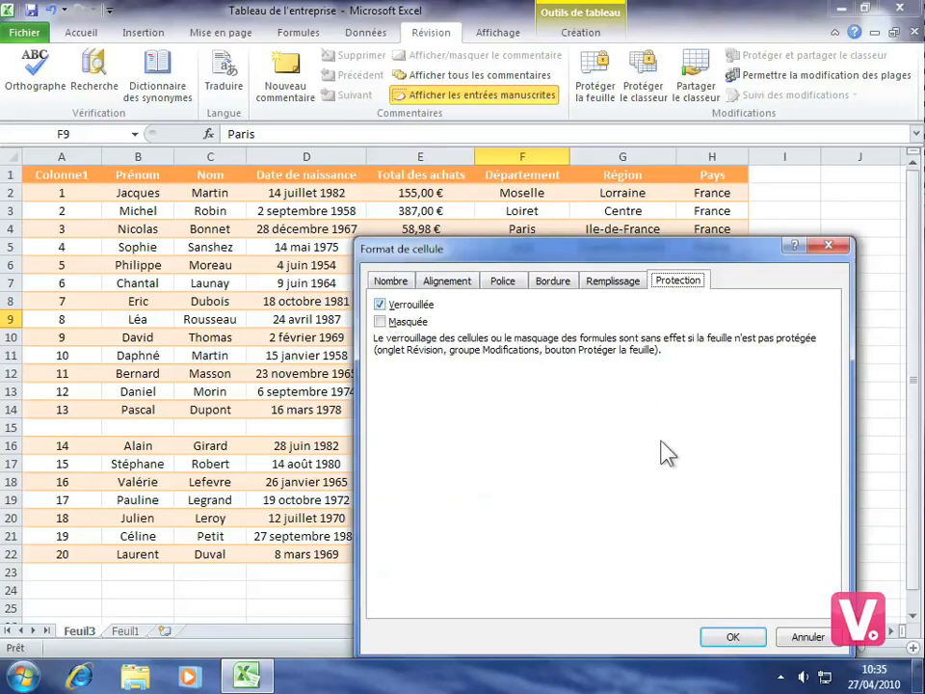
{"action": "left_click", "coordinate": [750, 640]}
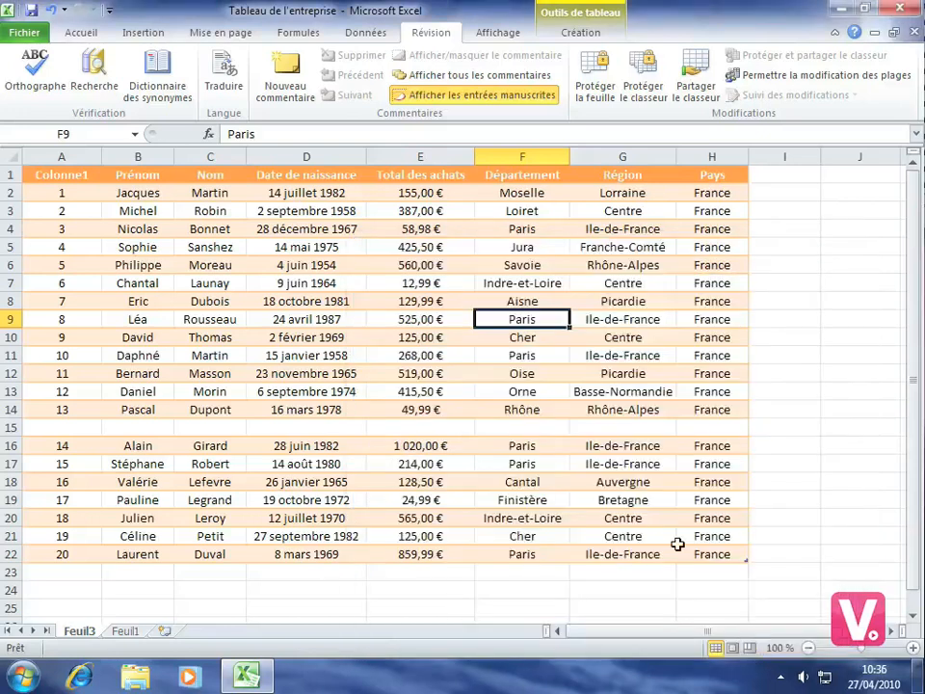